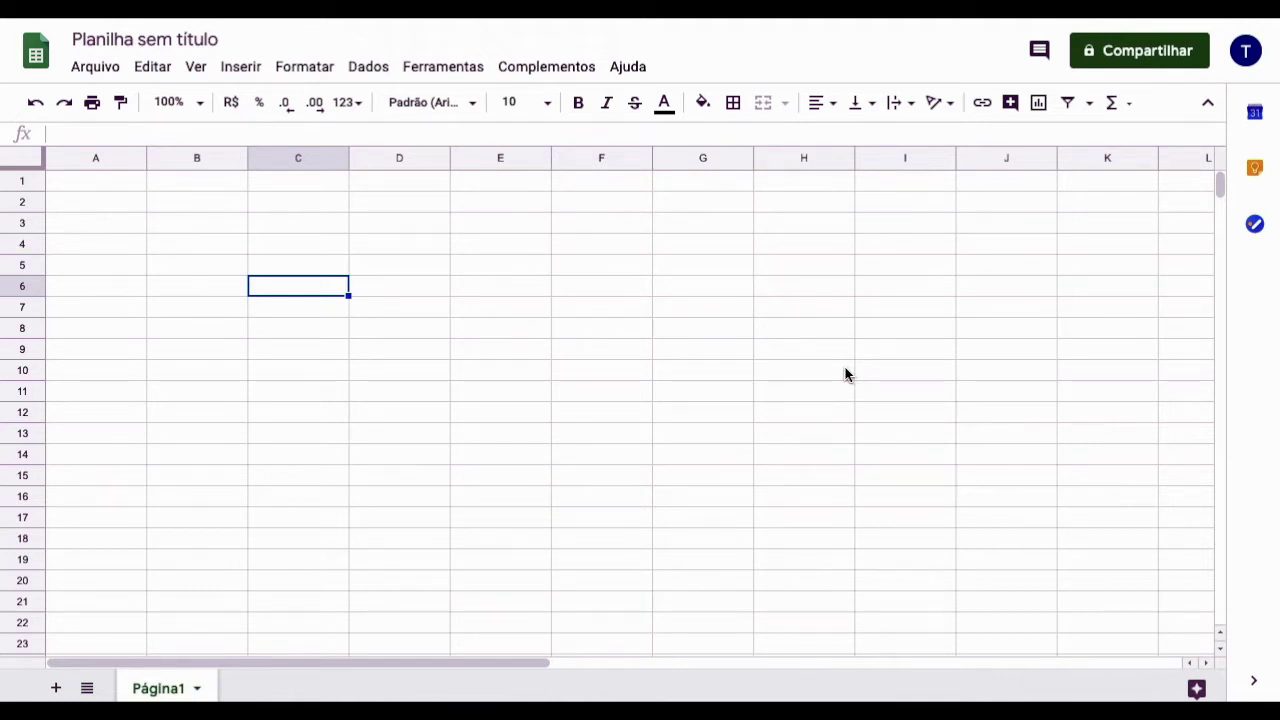
- Open Ferramentas > Regras de notificação and pick the 'Alterações foram feitas' trigger
{"action": "left_click", "coordinate": [436, 67]}
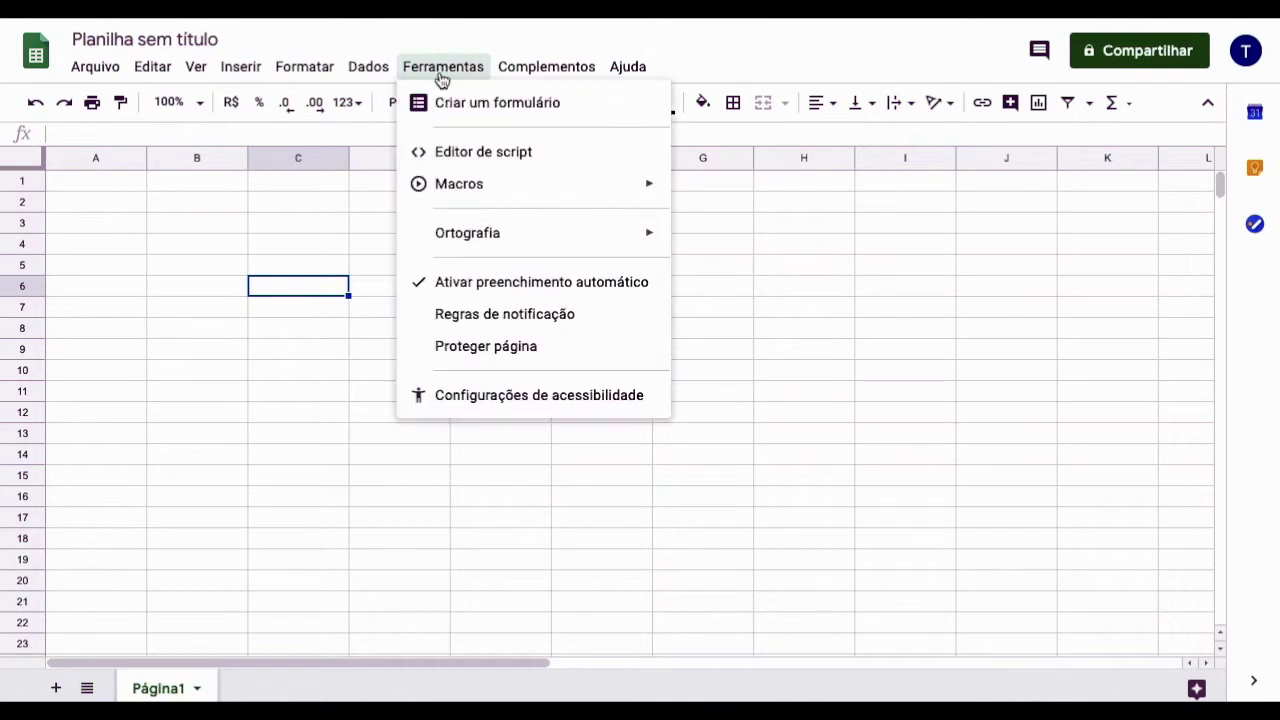
{"action": "left_click", "coordinate": [483, 317]}
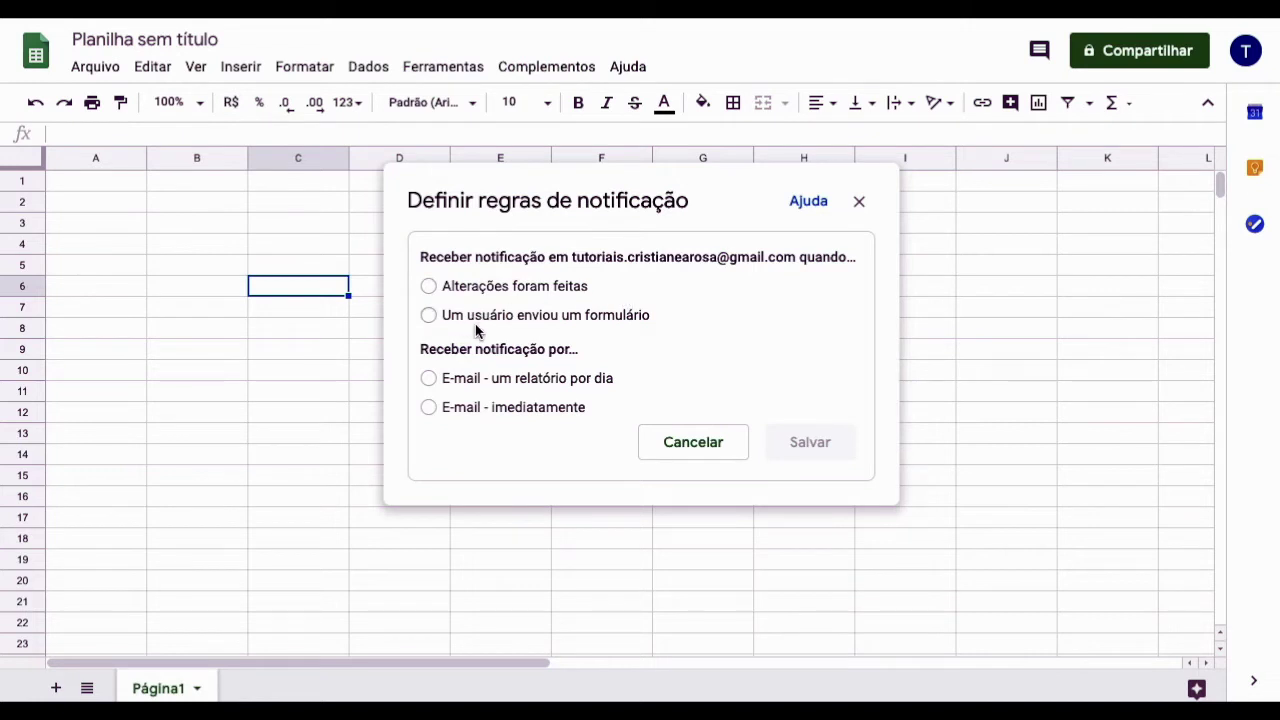
{"action": "left_click", "coordinate": [516, 289]}
- Choose 'E-mail - imediatamente' and save the notification rule
{"action": "left_click", "coordinate": [426, 407]}
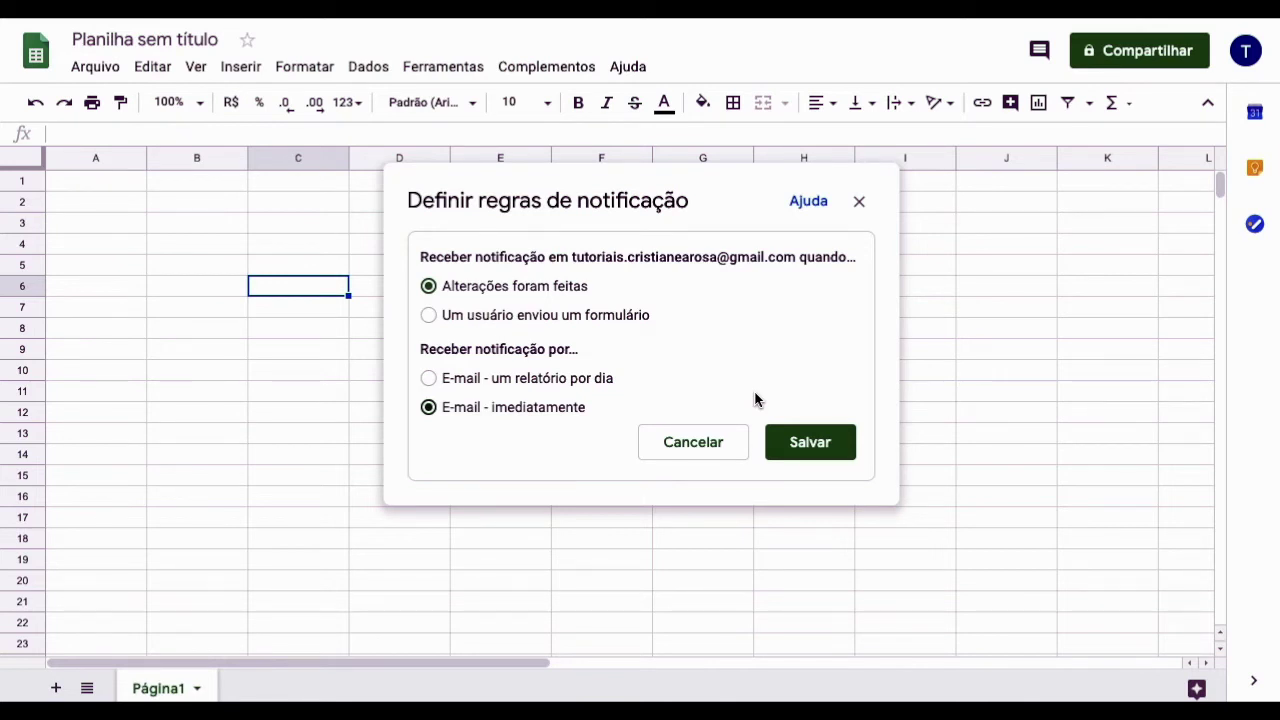
{"action": "left_click", "coordinate": [800, 456]}
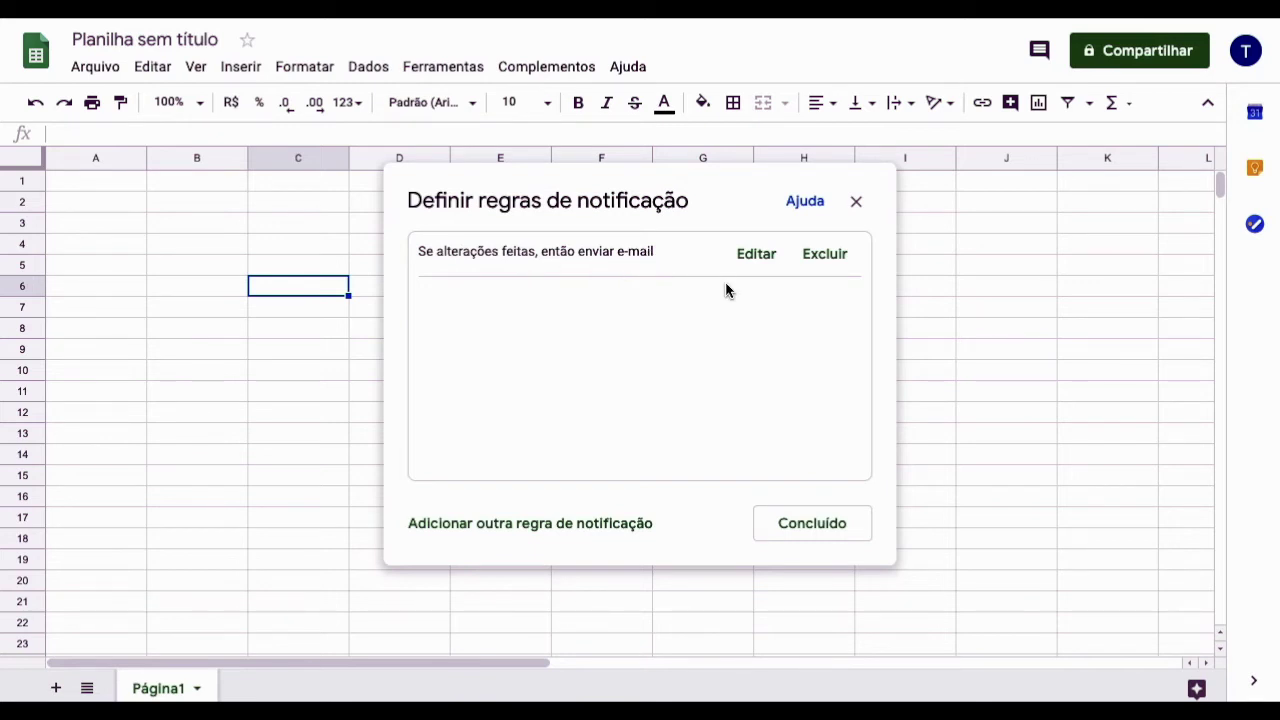
- Edit the saved rule to trigger on 'Um usuário enviou um formulário' and save it
{"action": "left_click", "coordinate": [760, 256]}
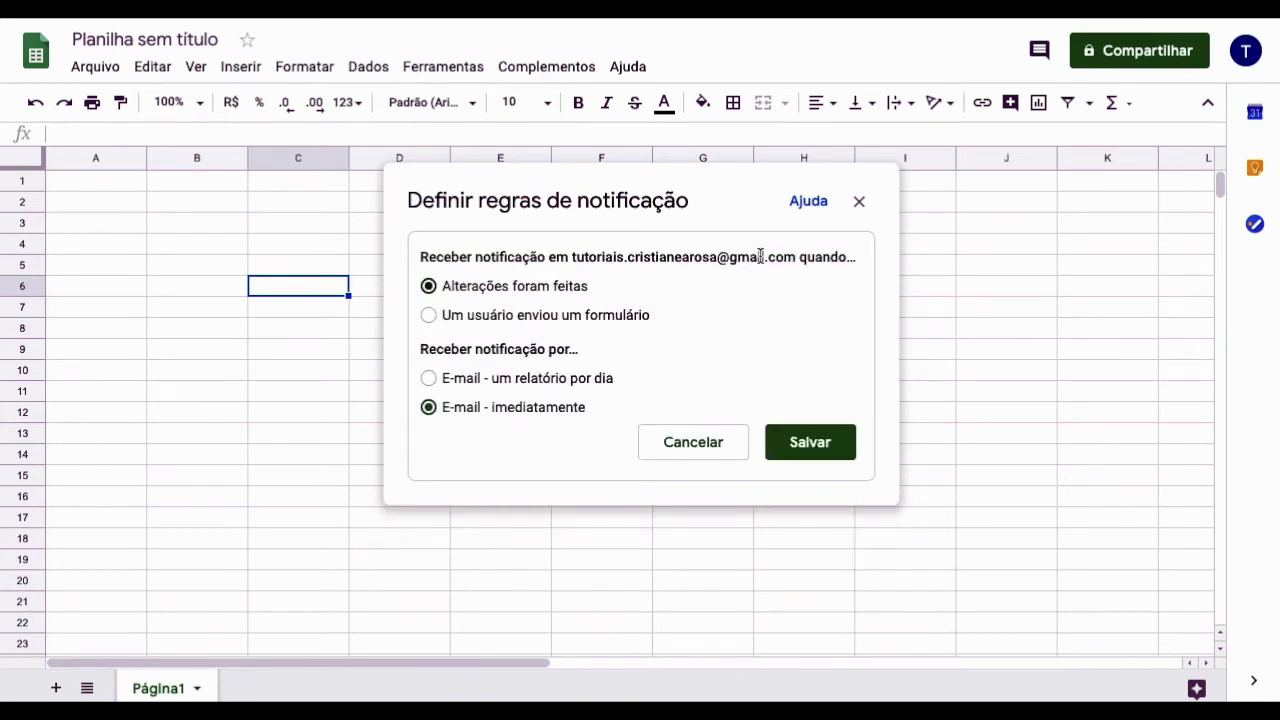
{"action": "left_click", "coordinate": [519, 317]}
{"action": "left_click", "coordinate": [809, 443]}
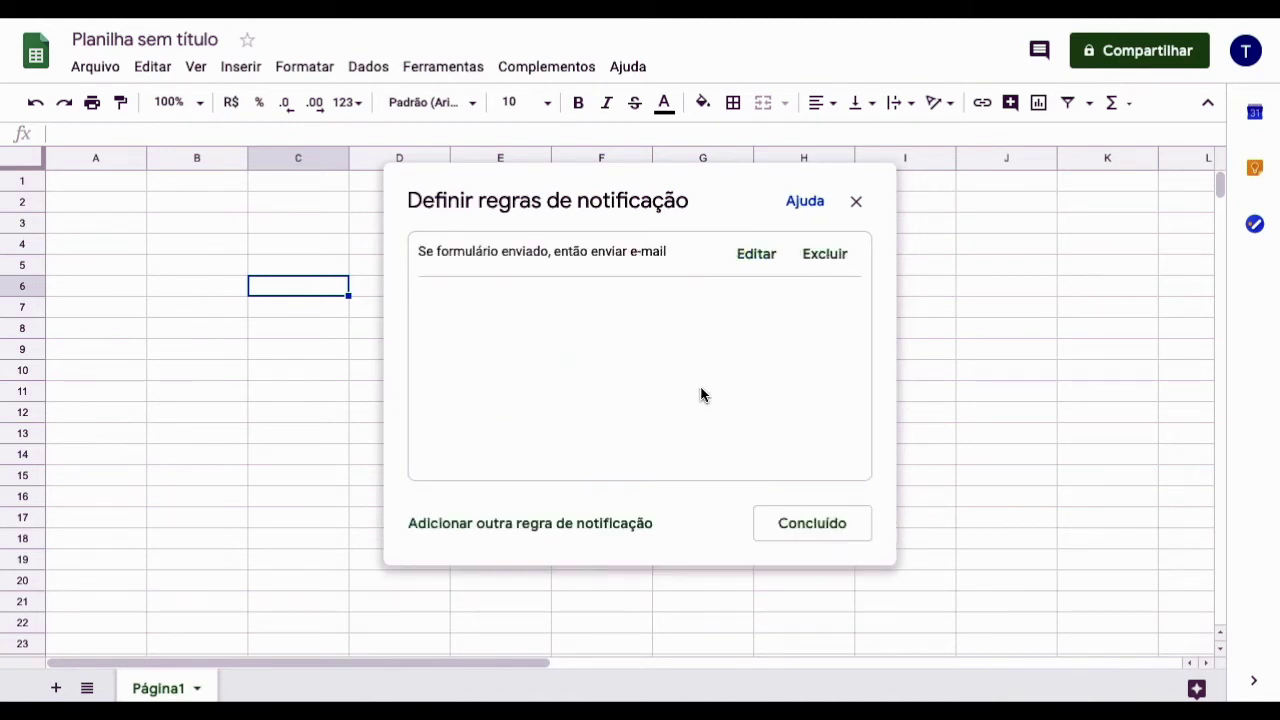
{"action": "left_click", "coordinate": [517, 528]}
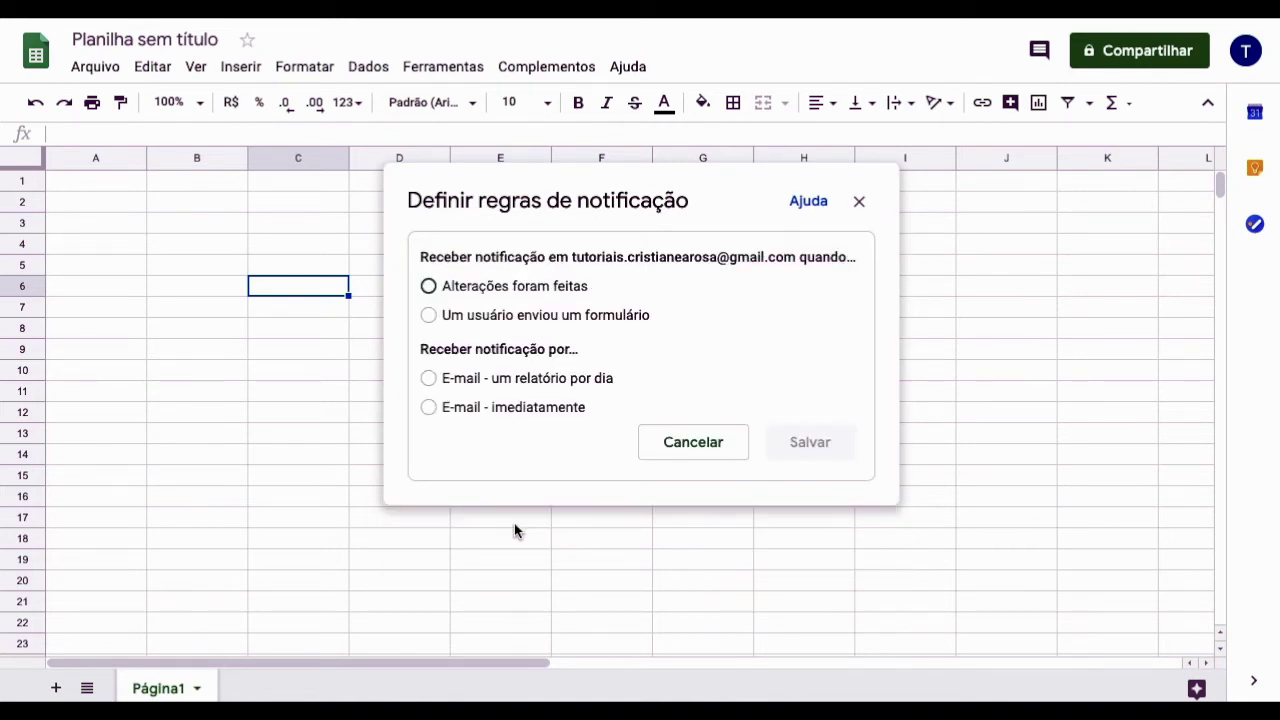
{"action": "left_click", "coordinate": [688, 448]}
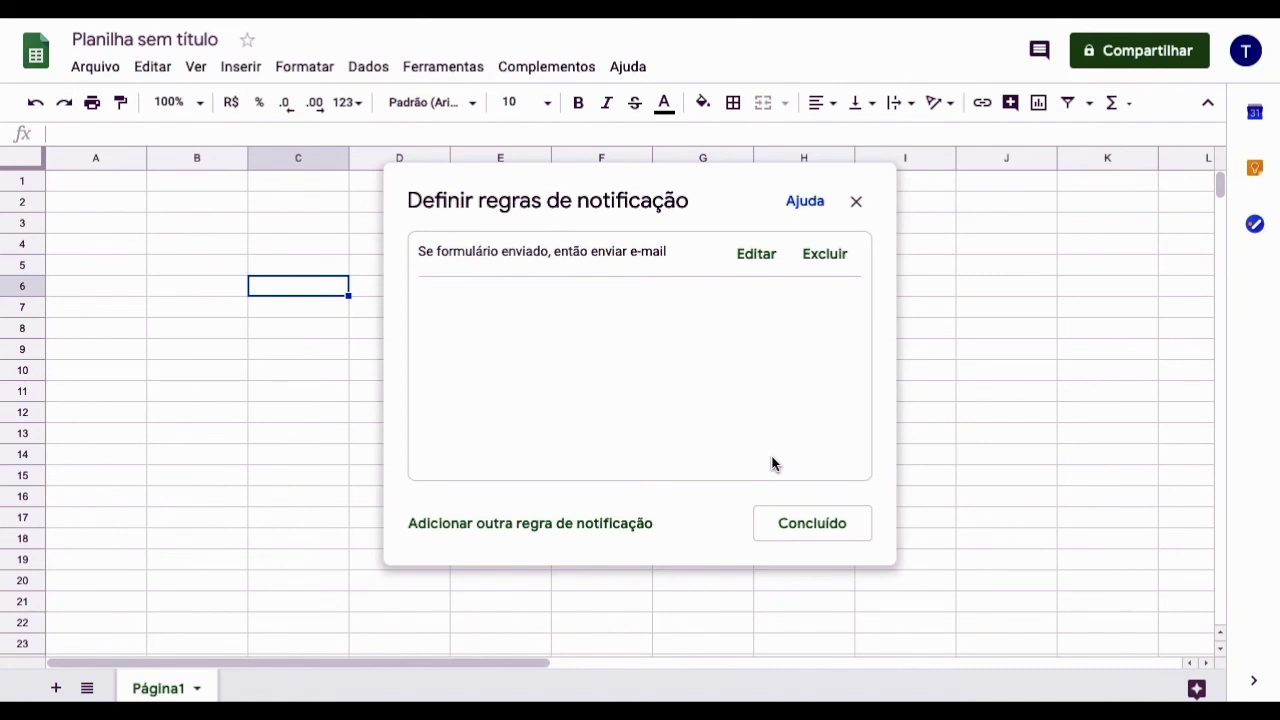
- Close the notification rules dialog with Concluído
{"action": "left_click", "coordinate": [800, 522]}
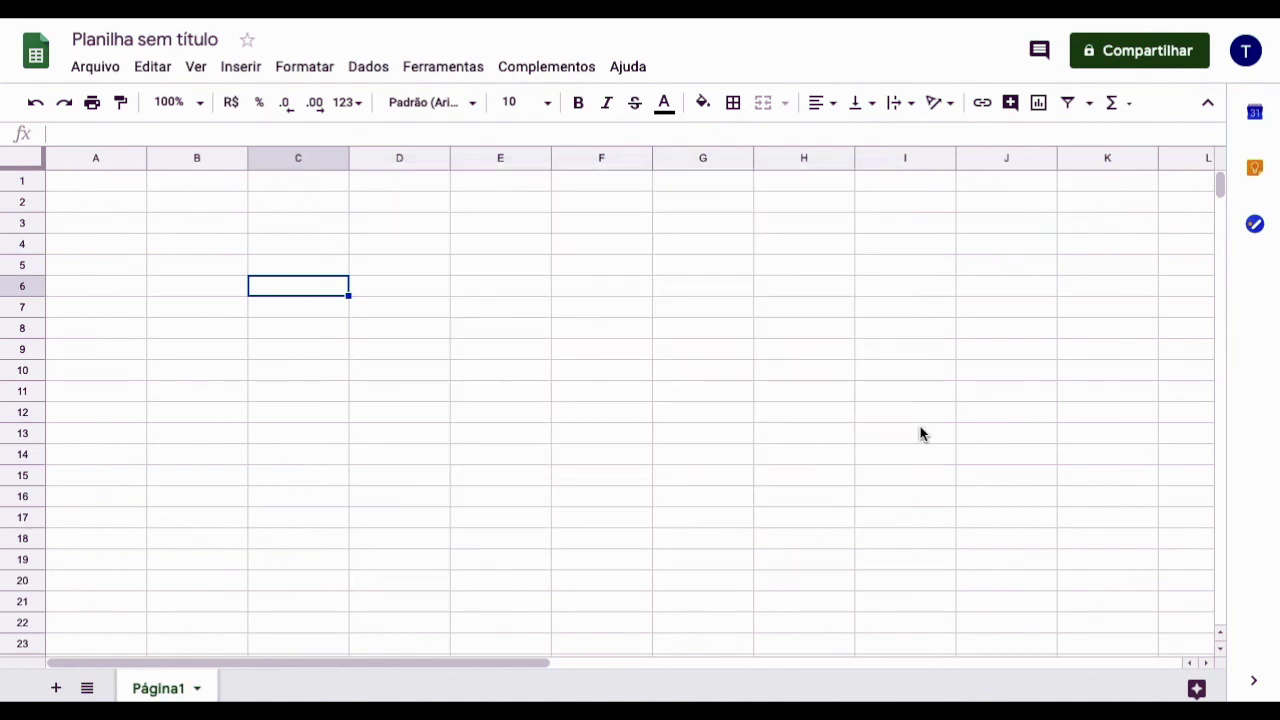